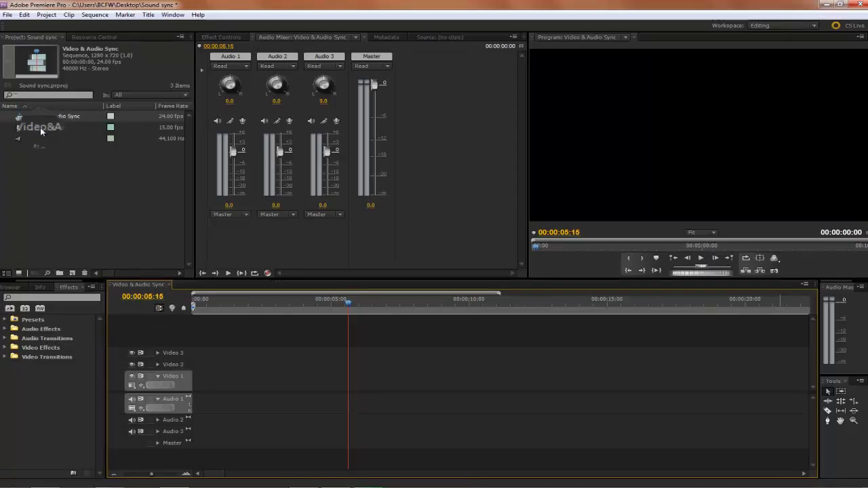
# Step: Place the Video&Audio clip at the sequence start and the separate Audio clip on Audio 2
pyautogui.click(20, 130)
pyautogui.moveTo(20, 130); pyautogui.dragTo(181, 392)
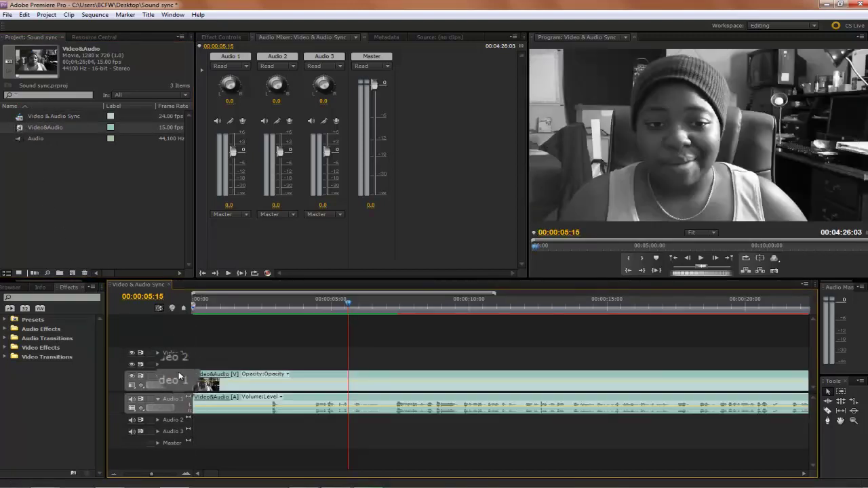
pyautogui.moveTo(18, 138); pyautogui.dragTo(203, 422)
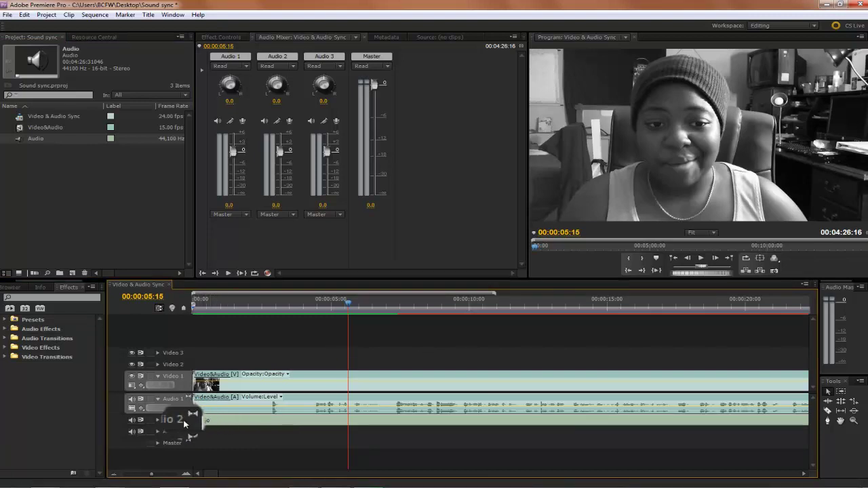
# Step: Select the Audio clip, then the Video&Audio clip, and move the playhead slightly later
pyautogui.click(201, 423)
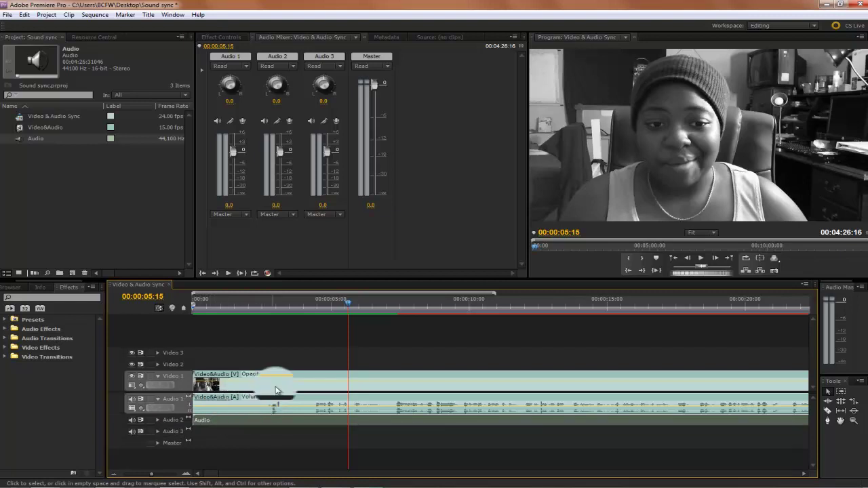
pyautogui.click(292, 400)
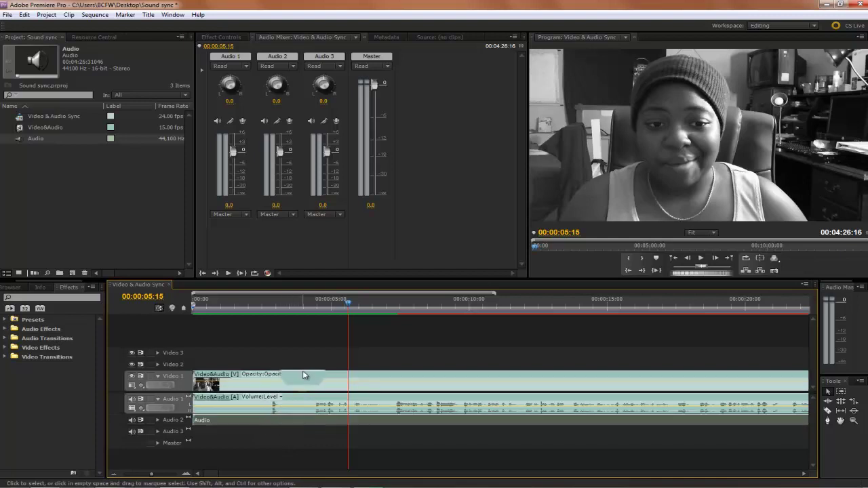
pyautogui.moveTo(347, 300); pyautogui.dragTo(398, 309)
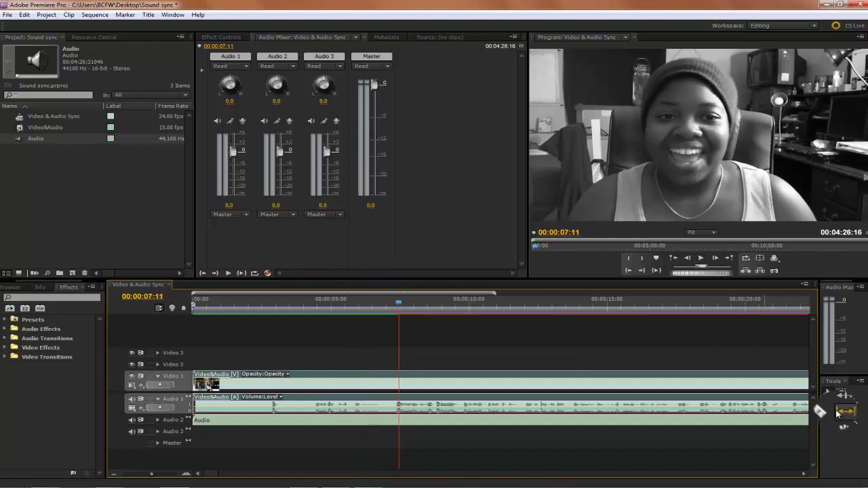
# Step: Razor-cut the webcam clip and the Audio clip at the playhead near 00:00:06:19
pyautogui.moveTo(398, 304); pyautogui.dragTo(381, 309)
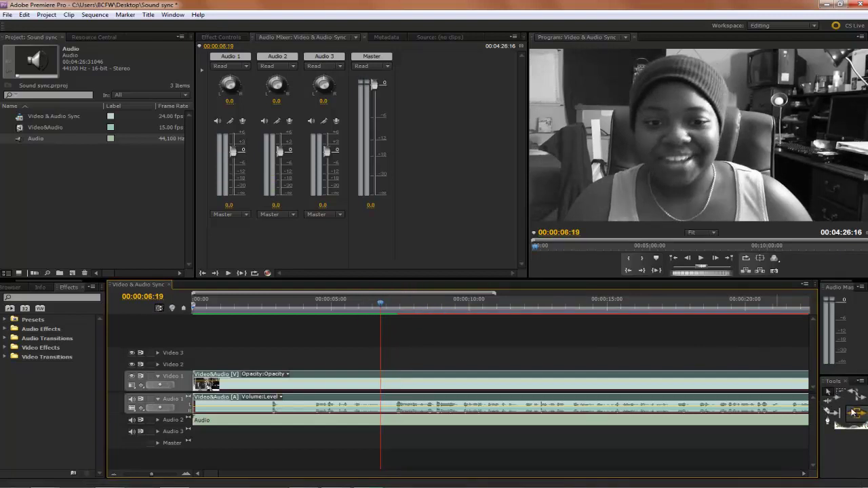
pyautogui.click(827, 411)
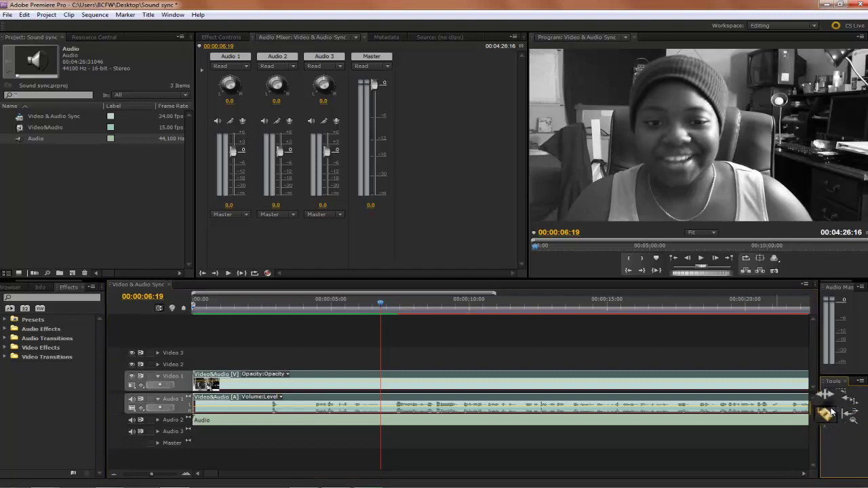
pyautogui.click(381, 390)
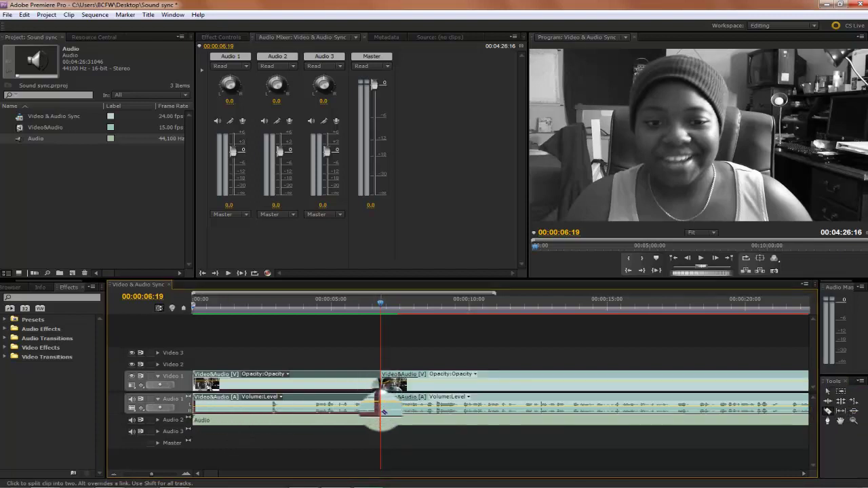
pyautogui.click(381, 419)
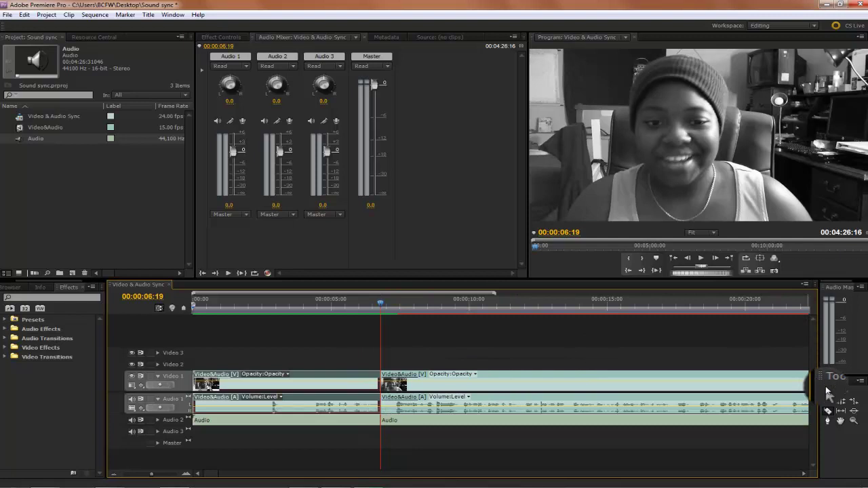
# Step: Delete the webcam and Audio pieces after the cut, then zoom the timeline in
pyautogui.click(827, 392)
pyautogui.click(658, 383)
pyautogui.press('Delete')
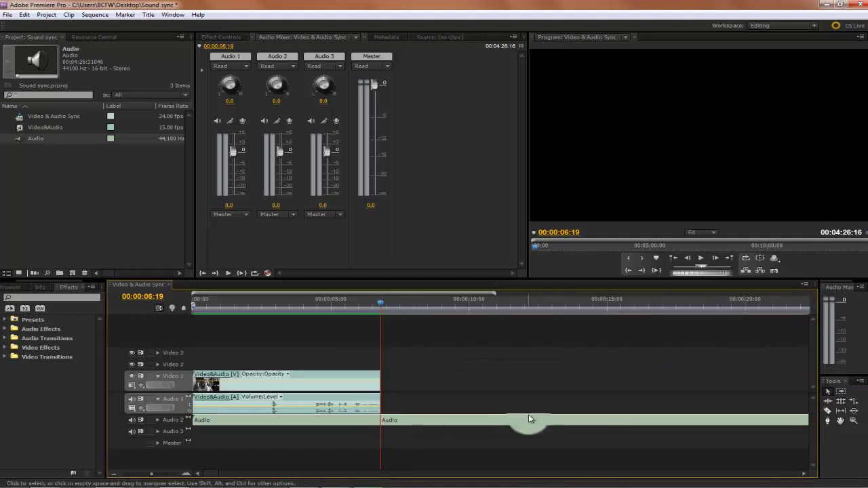
pyautogui.click(529, 418)
pyautogui.press('Delete')
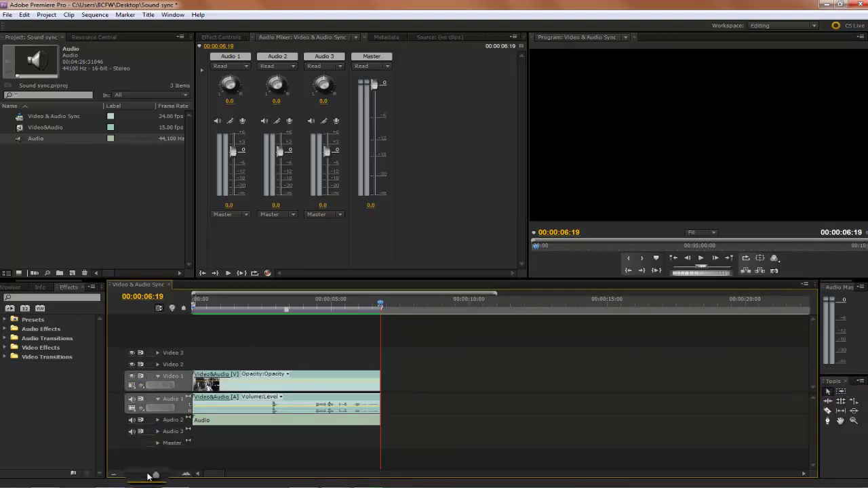
pyautogui.moveTo(152, 478); pyautogui.dragTo(200, 477)
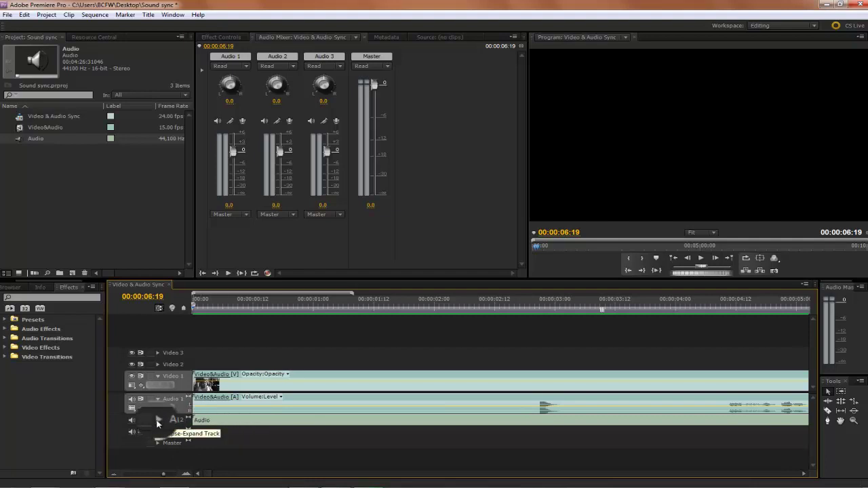
# Step: Expand the Audio 2 track and check its waveform display options, leaving them unchanged
pyautogui.click(156, 419)
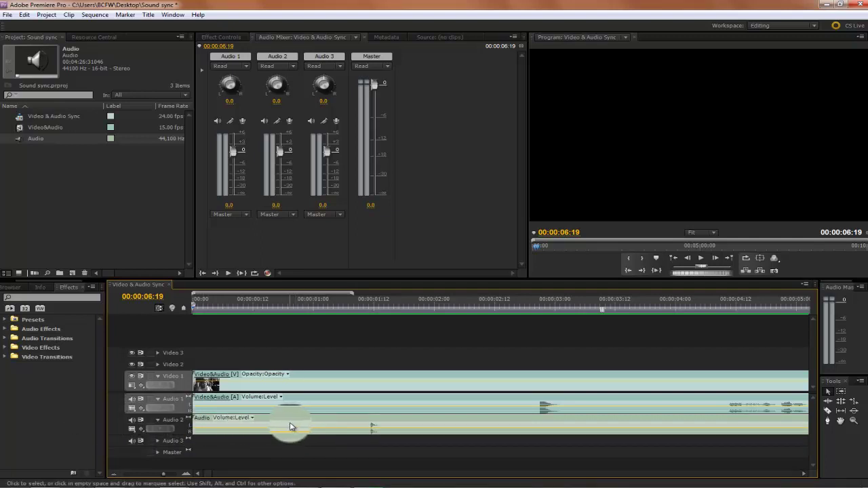
pyautogui.click(134, 427)
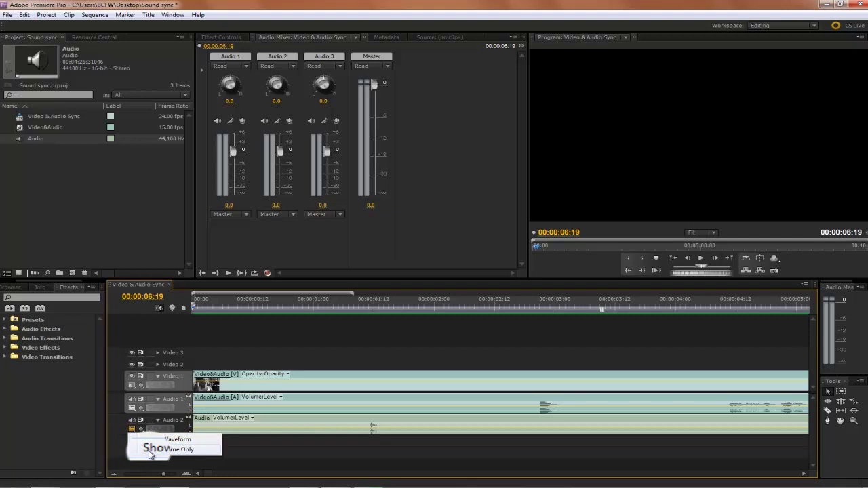
pyautogui.click(136, 434)
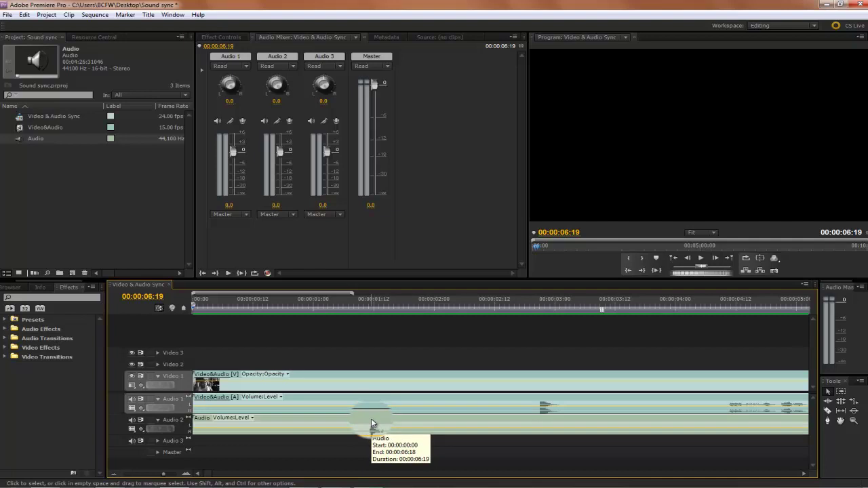
# Step: Drag the Audio clip on Audio 2 later and toggle snapping to fine-tune its sync position
pyautogui.click(371, 420)
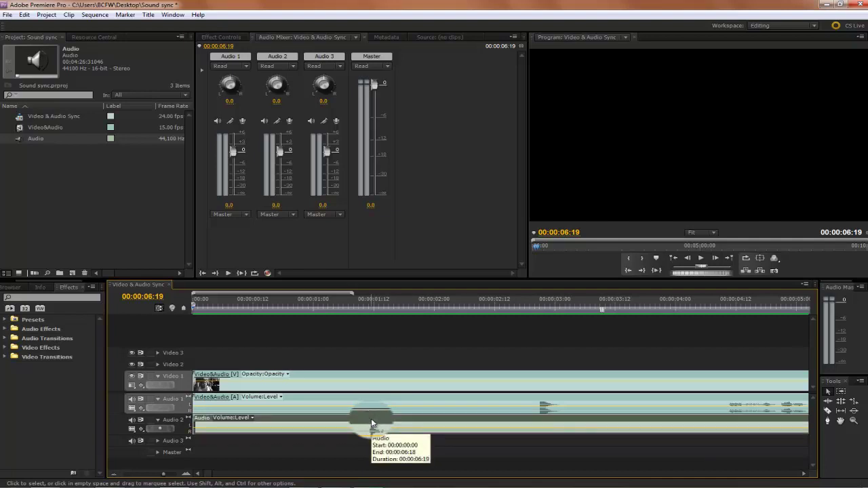
pyautogui.moveTo(371, 421); pyautogui.dragTo(542, 421)
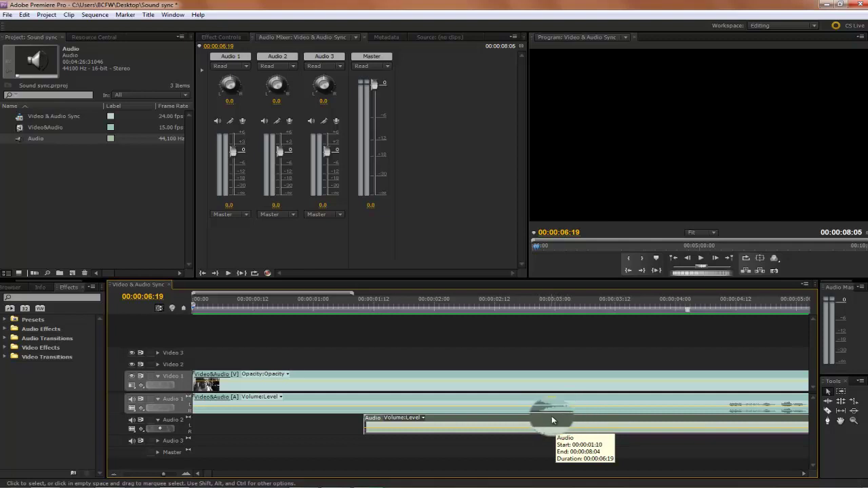
pyautogui.click(158, 307)
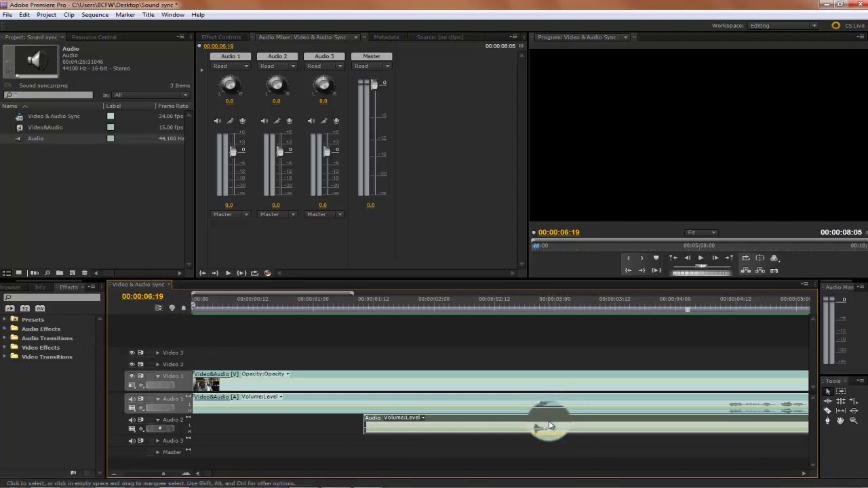
pyautogui.moveTo(574, 427); pyautogui.dragTo(551, 416)
# Step: Restore the accidentally deleted Audio clip, align it to start at 00:00:01:11, and mark the clap at 00:00:02:21
pyautogui.press('r')
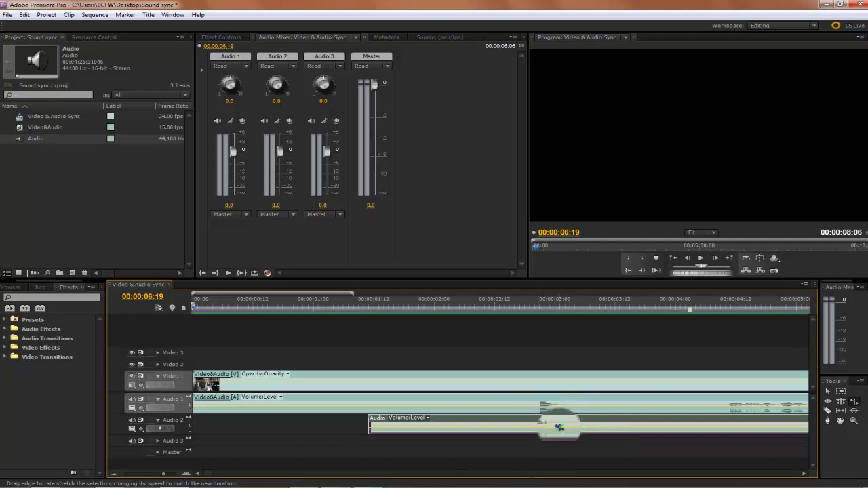
pyautogui.press('Delete')
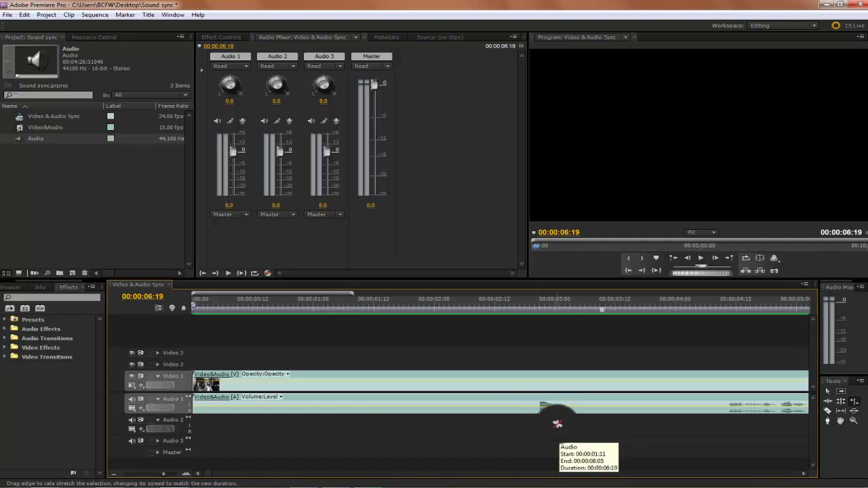
pyautogui.hotkey('ctrl', 'z')
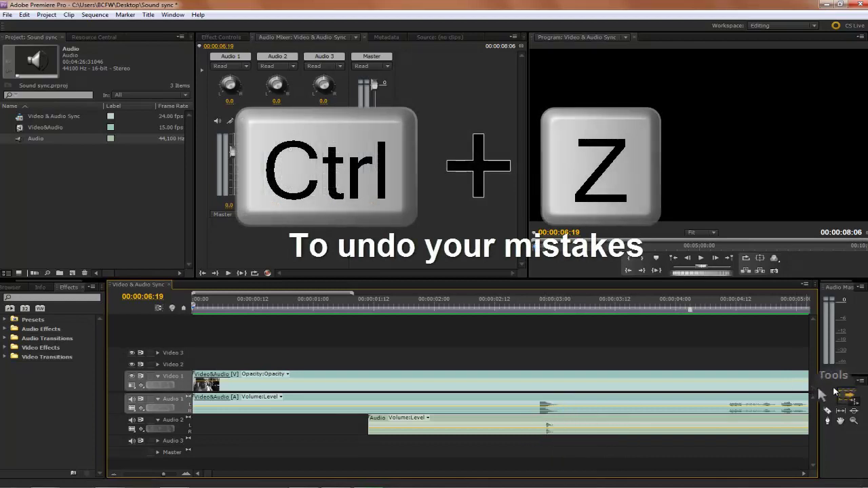
pyautogui.click(827, 391)
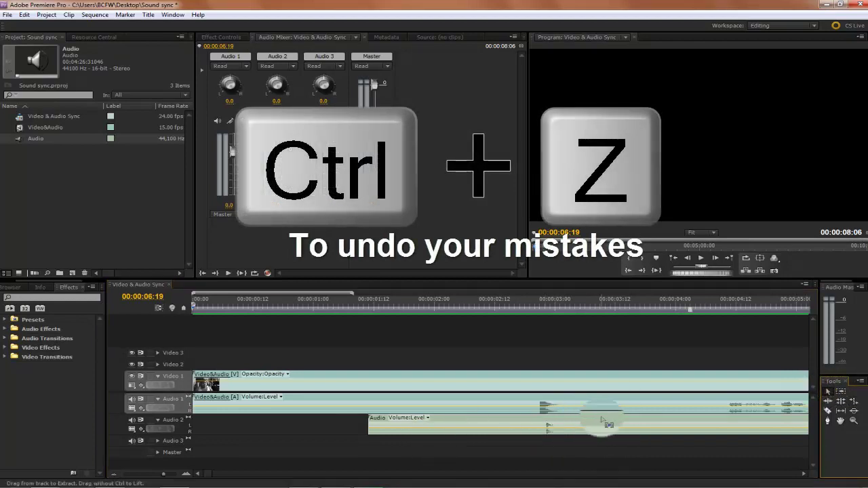
pyautogui.moveTo(590, 422)
pyautogui.mouseDown()
pyautogui.moveTo(601, 421)
pyautogui.moveTo(585, 420)
pyautogui.mouseUp()
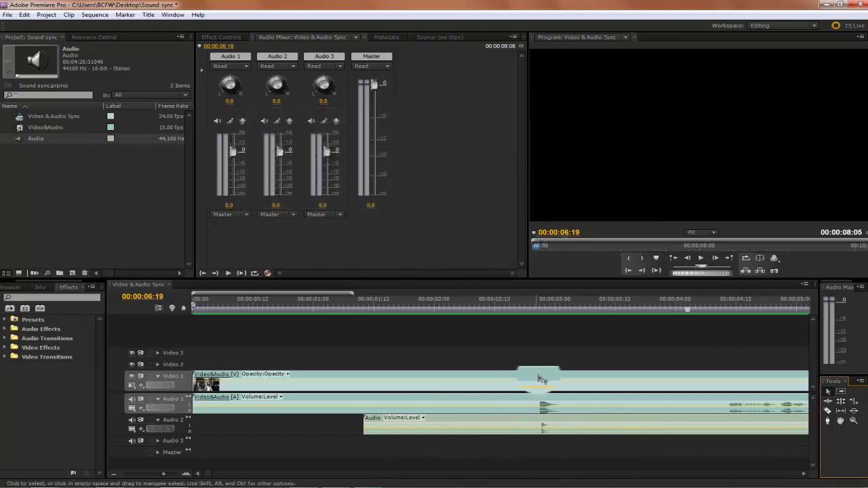
pyautogui.click(541, 304)
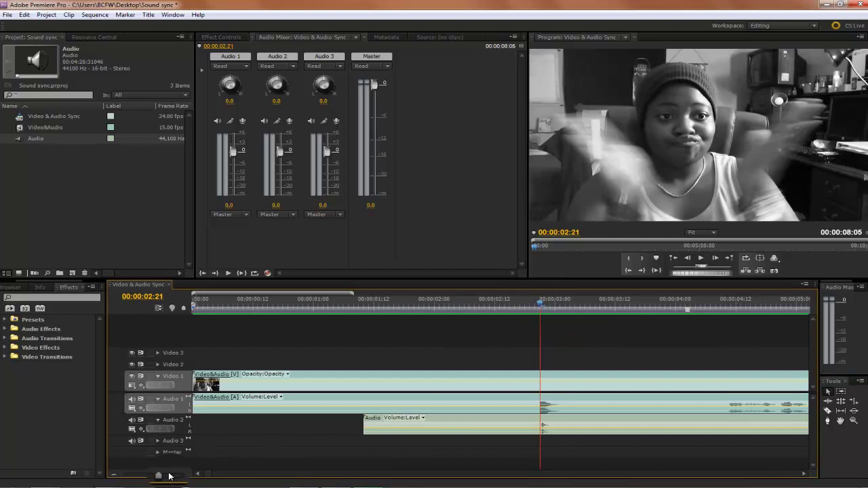
# Step: Lower the Audio 1 track volume to -6.4 dB in the Audio Mixer around the clap at 00:00:02:18
pyautogui.moveTo(164, 474); pyautogui.dragTo(183, 477)
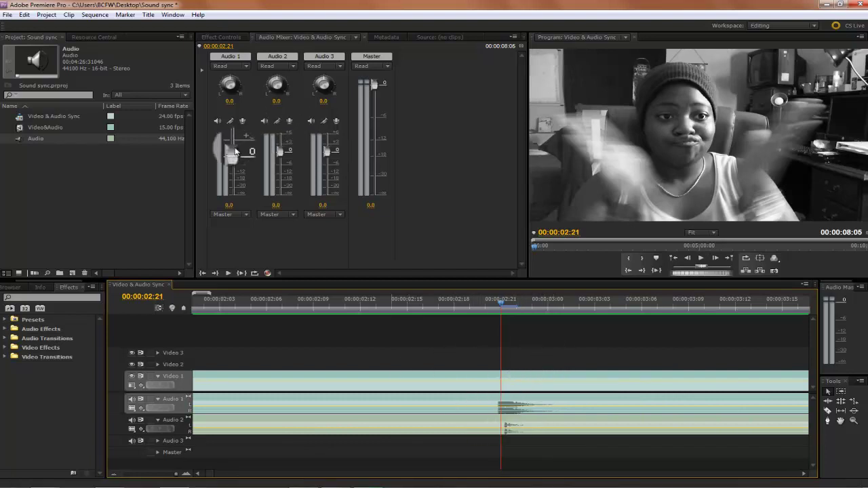
pyautogui.moveTo(235, 152); pyautogui.dragTo(233, 167)
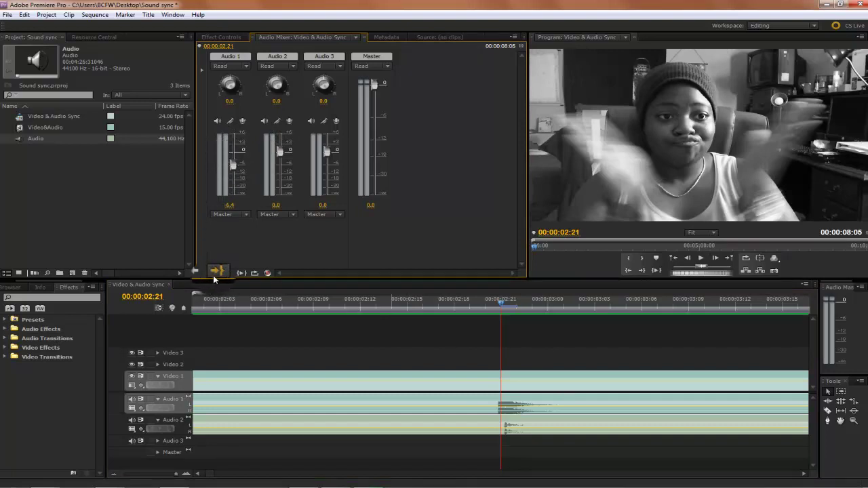
pyautogui.click(455, 307)
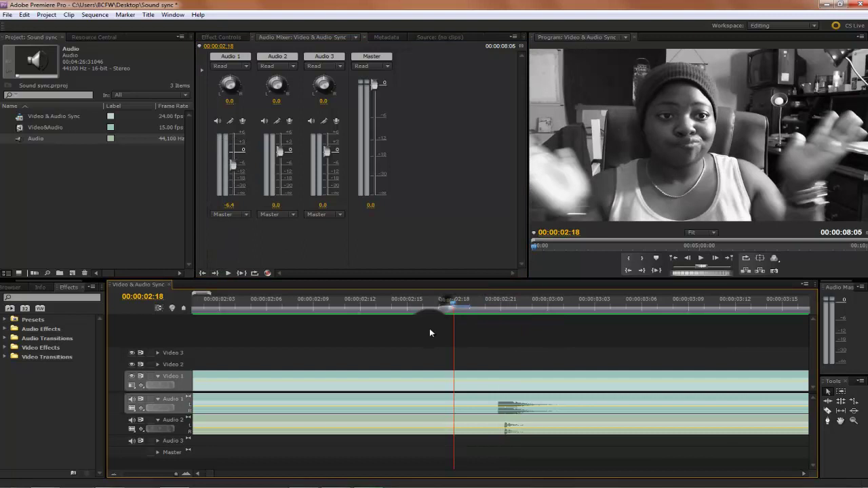
pyautogui.moveTo(170, 474); pyautogui.dragTo(154, 477)
# Step: Play the sequence from the start to check sync, then trim the Audio clip's end to 00:00:06:19
pyautogui.press('Home')
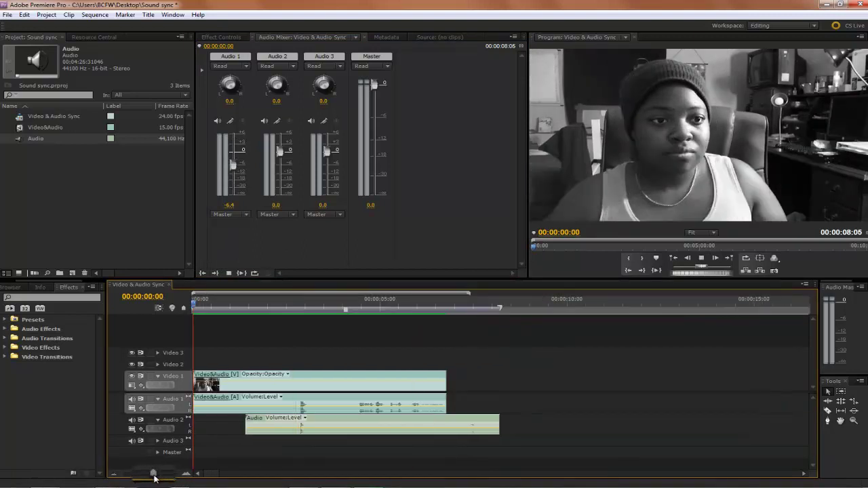
pyautogui.press('space')
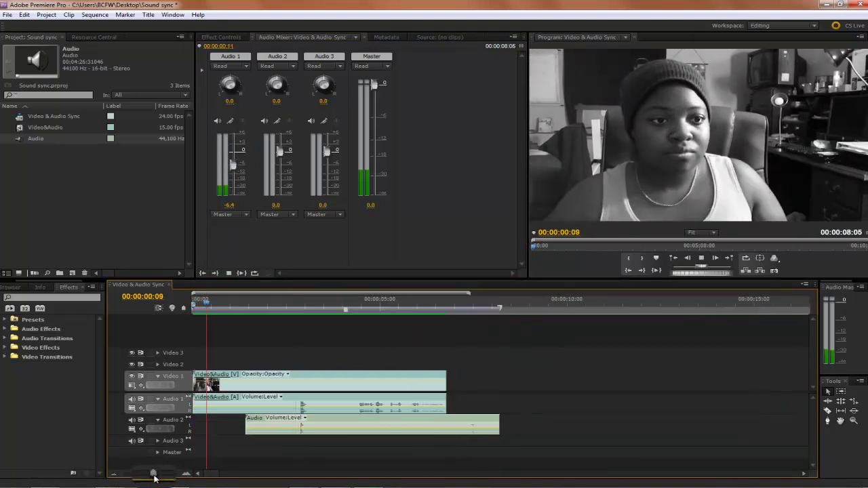
pyautogui.click(700, 258)
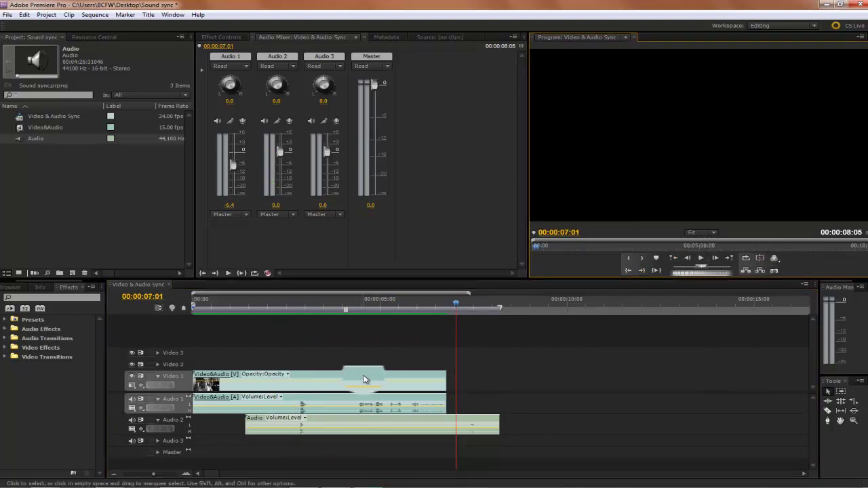
pyautogui.click(487, 421)
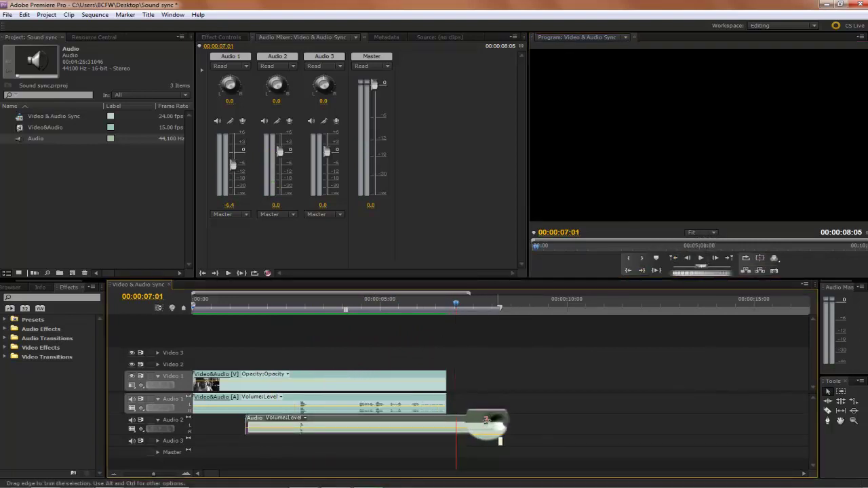
pyautogui.moveTo(487, 421); pyautogui.dragTo(444, 424)
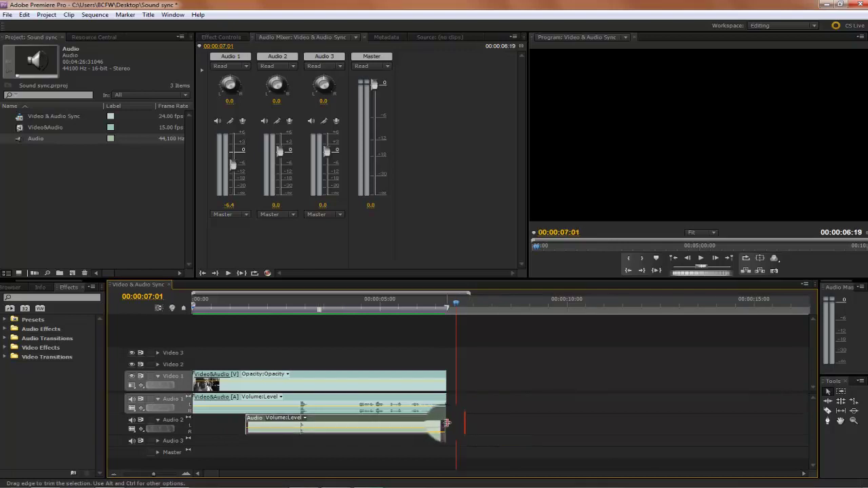
# Step: Mute Audio 1 and play back the synced clips from 00:00:02:05 to 00:00:05:02
pyautogui.click(131, 400)
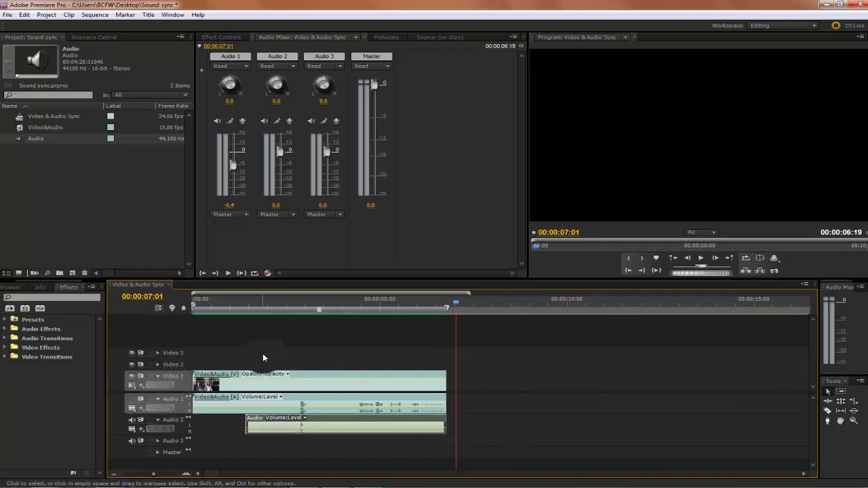
pyautogui.click(275, 305)
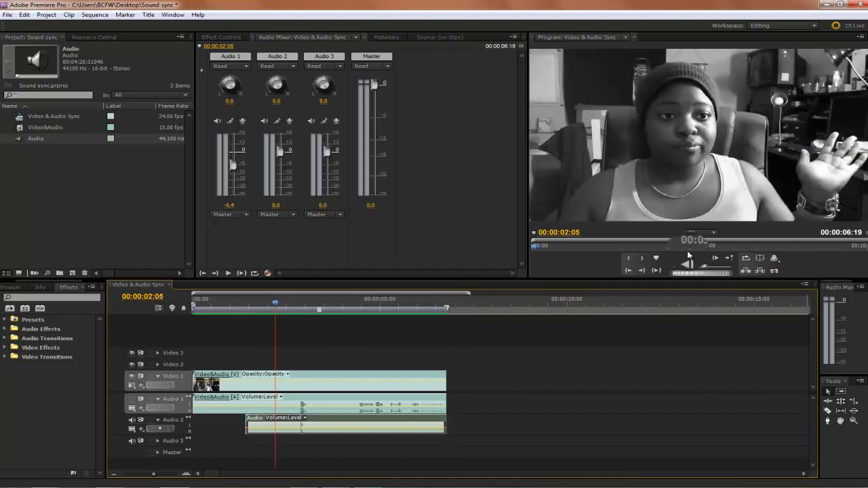
pyautogui.click(702, 259)
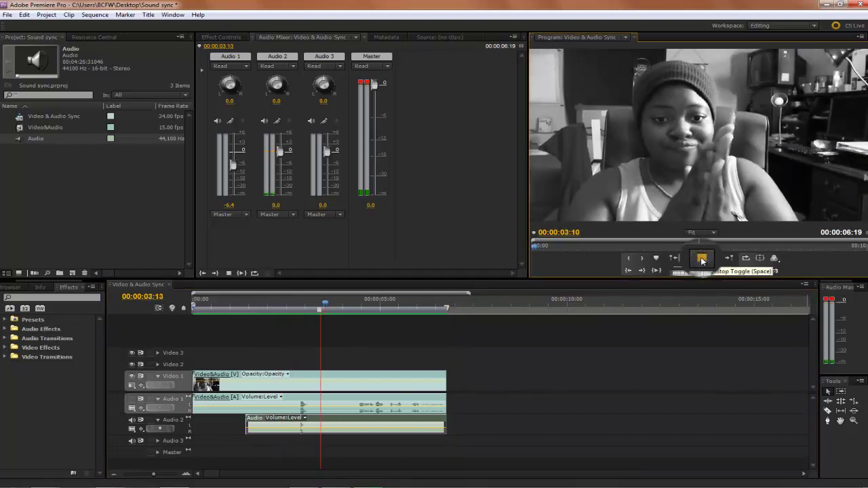
pyautogui.click(702, 259)
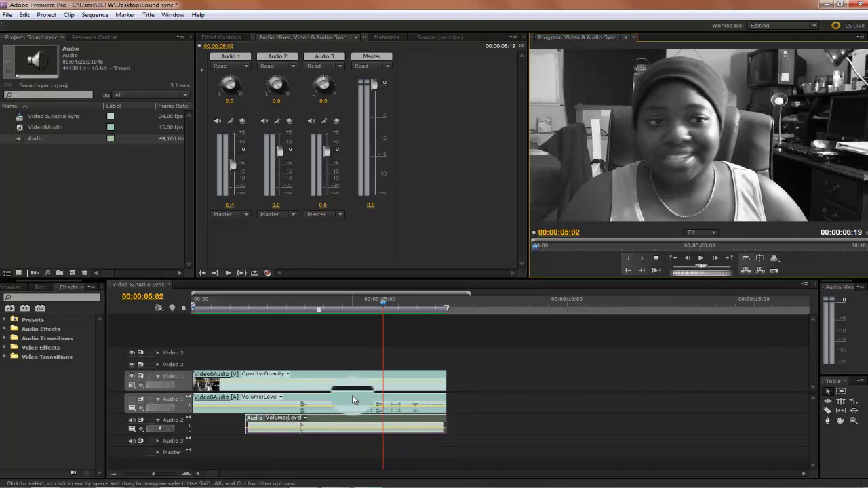
pyautogui.click(332, 405)
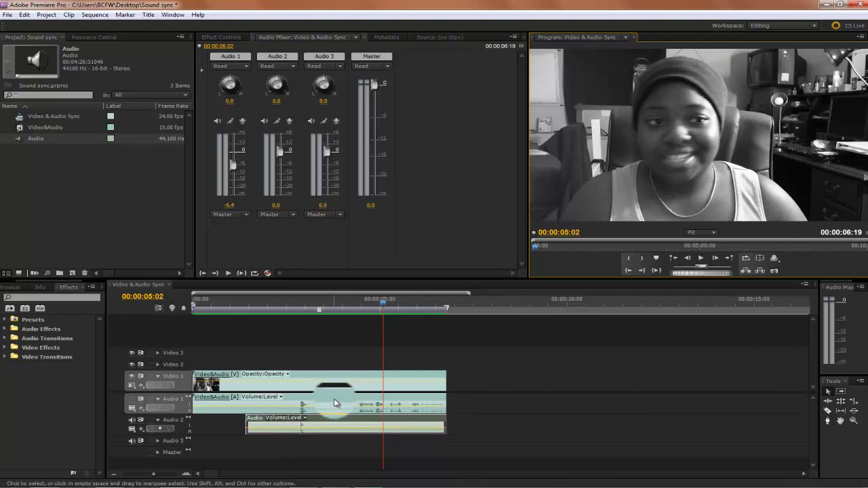